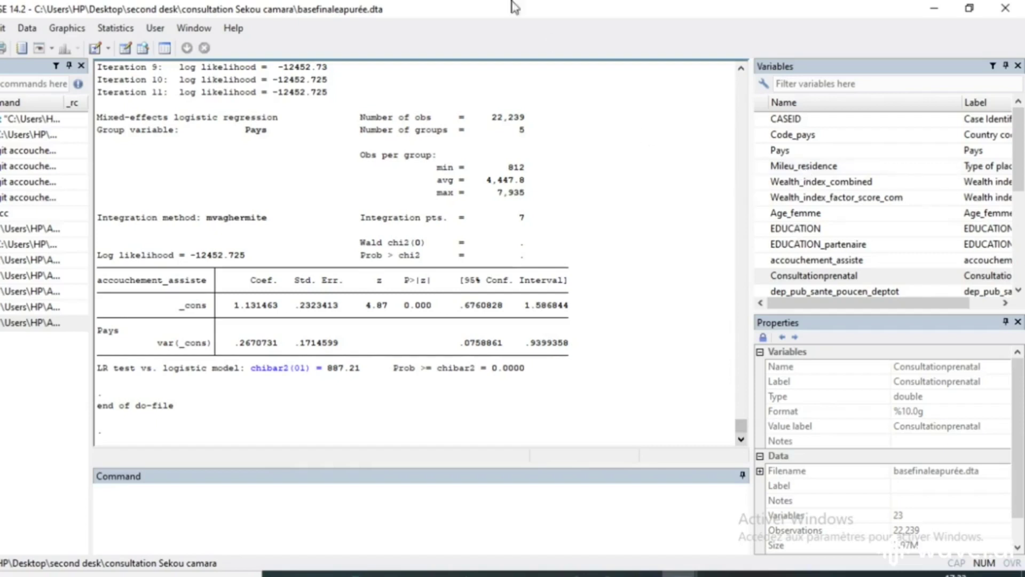
# - Set up a binary logistic regression reporting coefficients with accouchement_assiste as the dependent variable
pyautogui.click(124, 32)
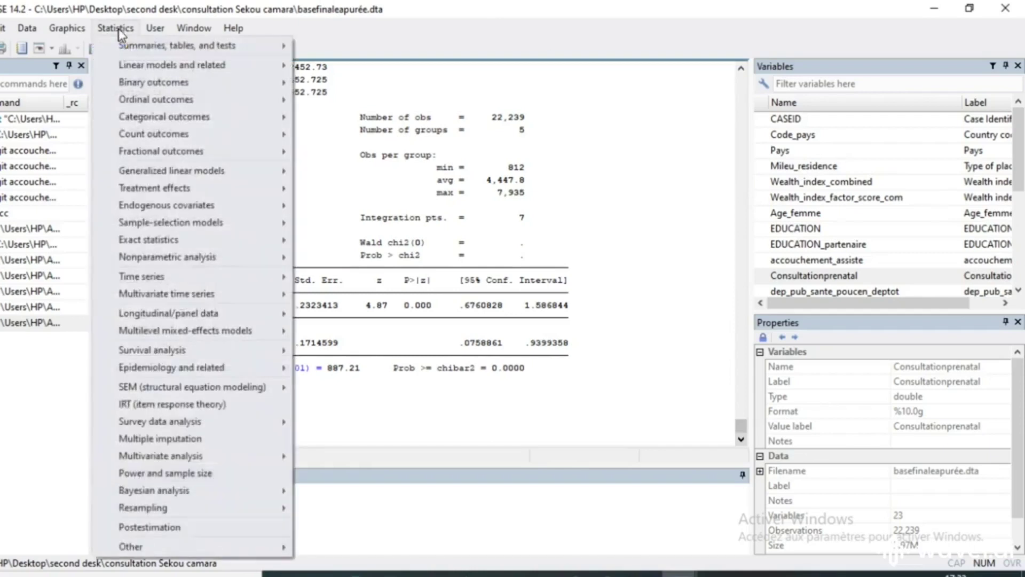
pyautogui.moveTo(161, 89)
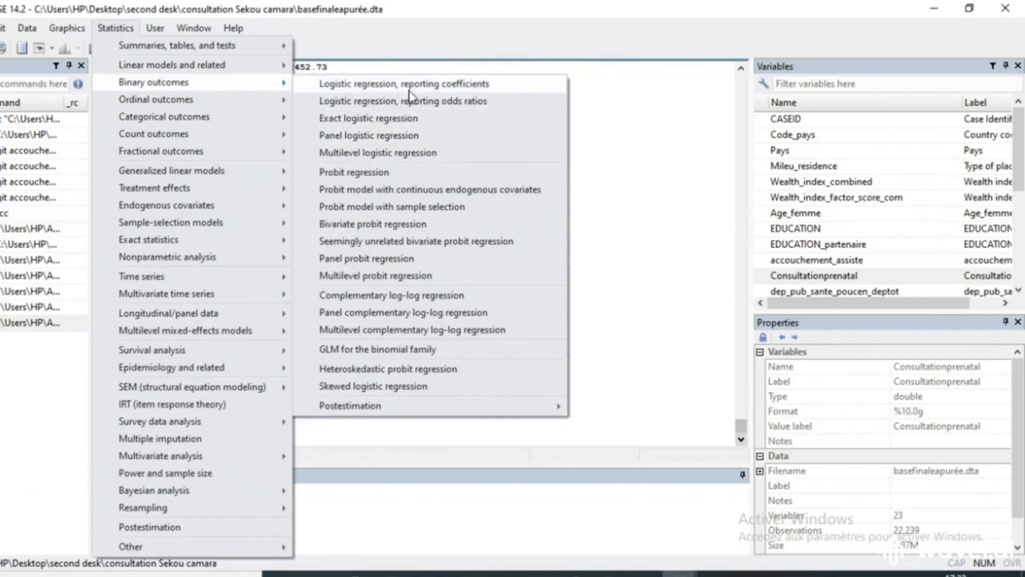
pyautogui.click(427, 88)
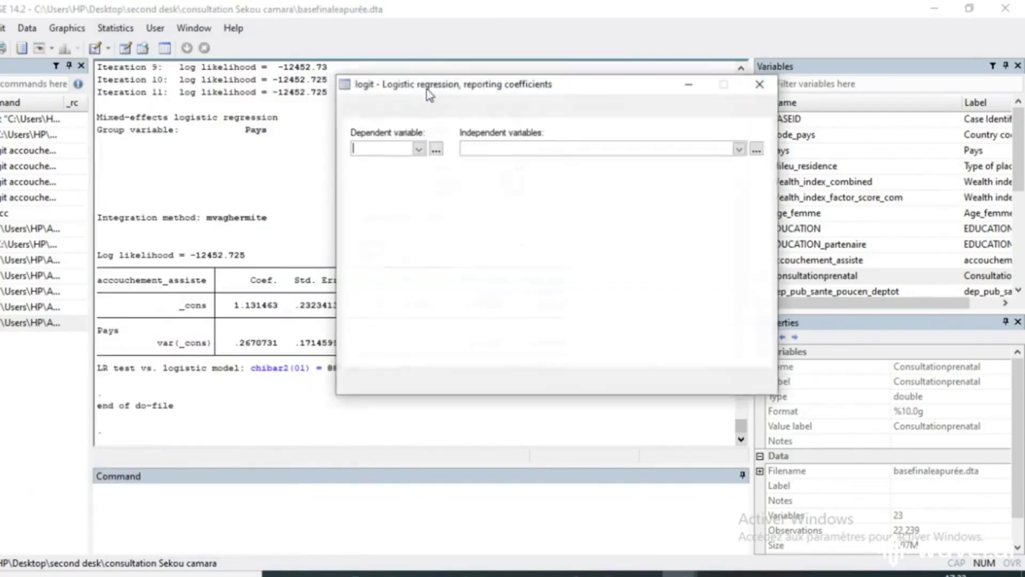
pyautogui.click(420, 149)
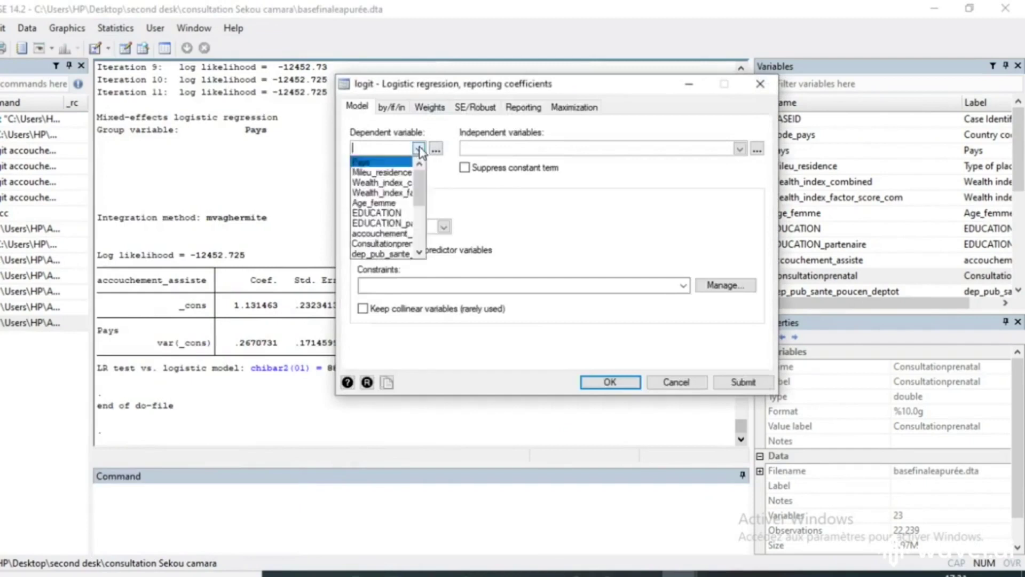
pyautogui.click(383, 234)
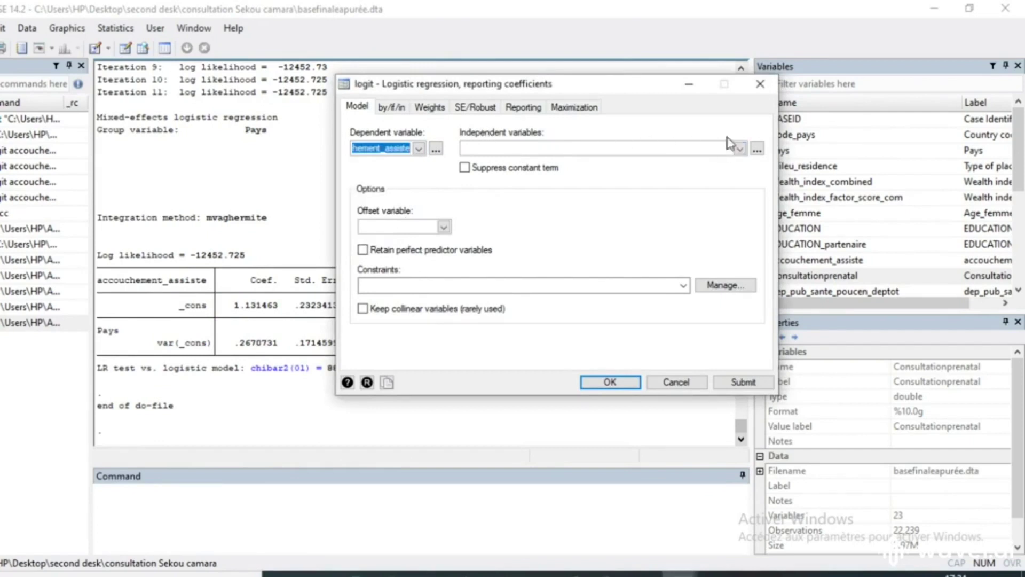
# - Add Mileu_residence, Wealth_index_factor_score_com, Age_femme, EDUCATION and EDUCATION_partenaire as the independent variables
pyautogui.click(740, 150)
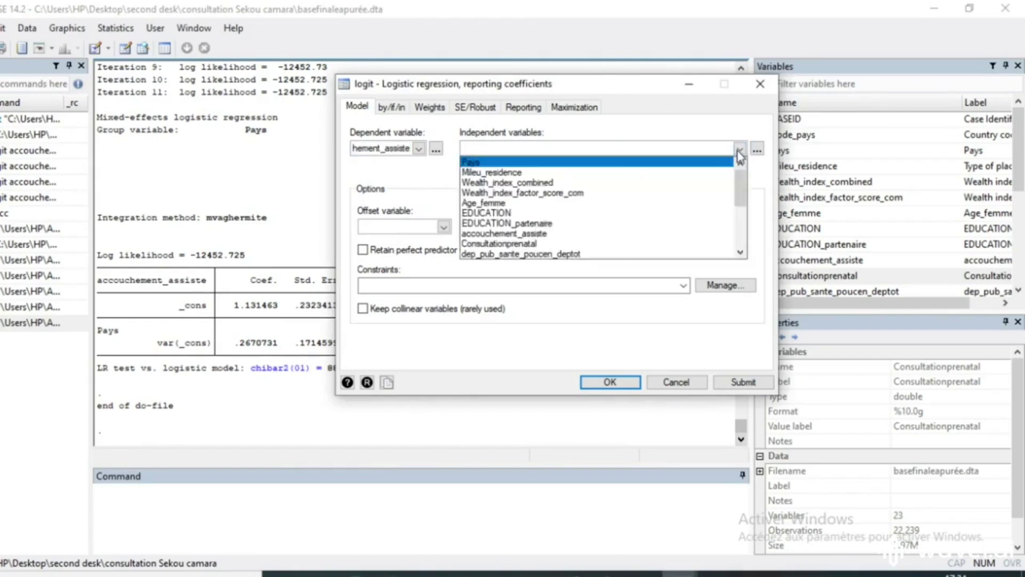
pyautogui.click(528, 173)
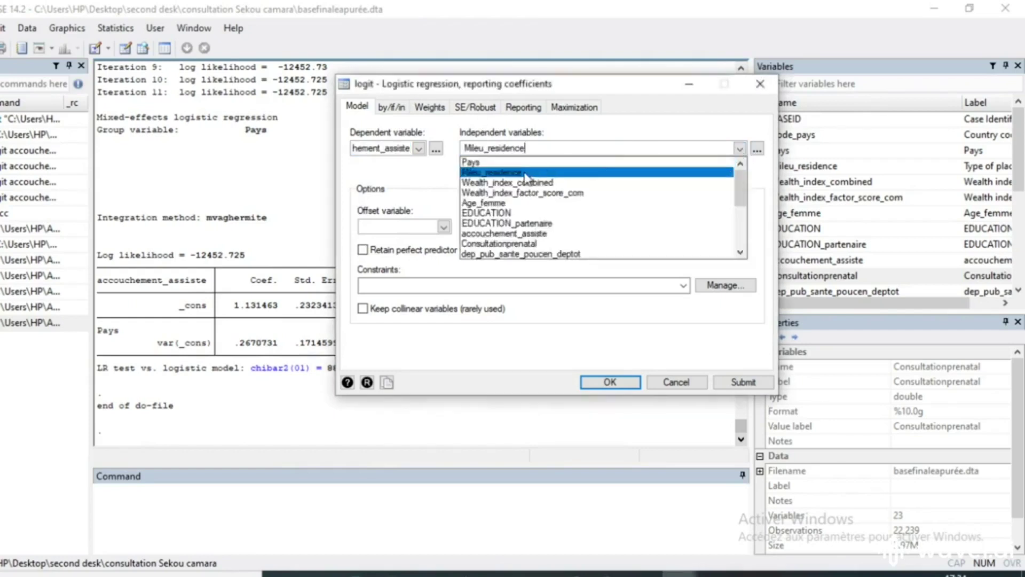
pyautogui.click(500, 194)
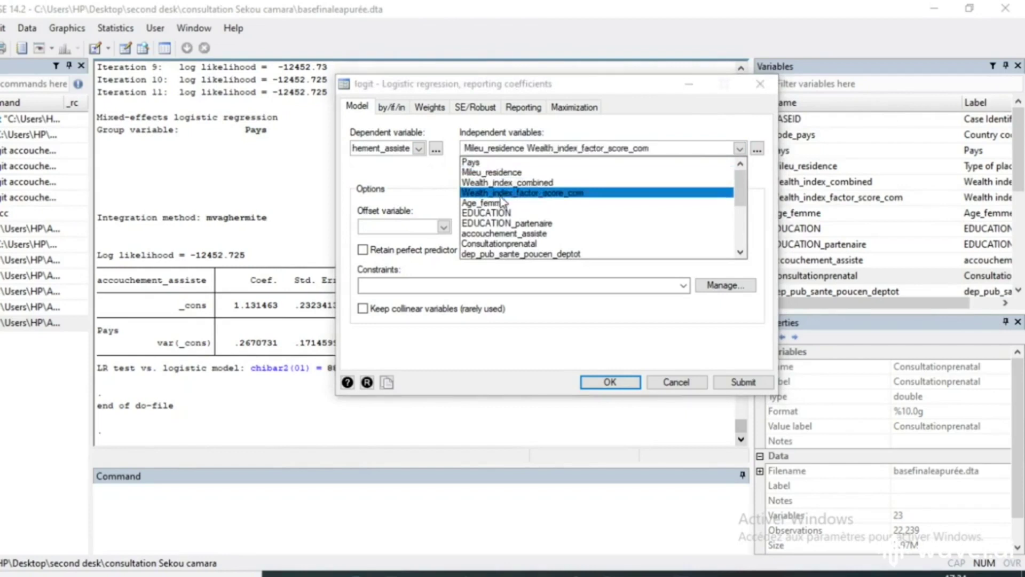
pyautogui.click(500, 204)
pyautogui.click(500, 213)
pyautogui.click(674, 220)
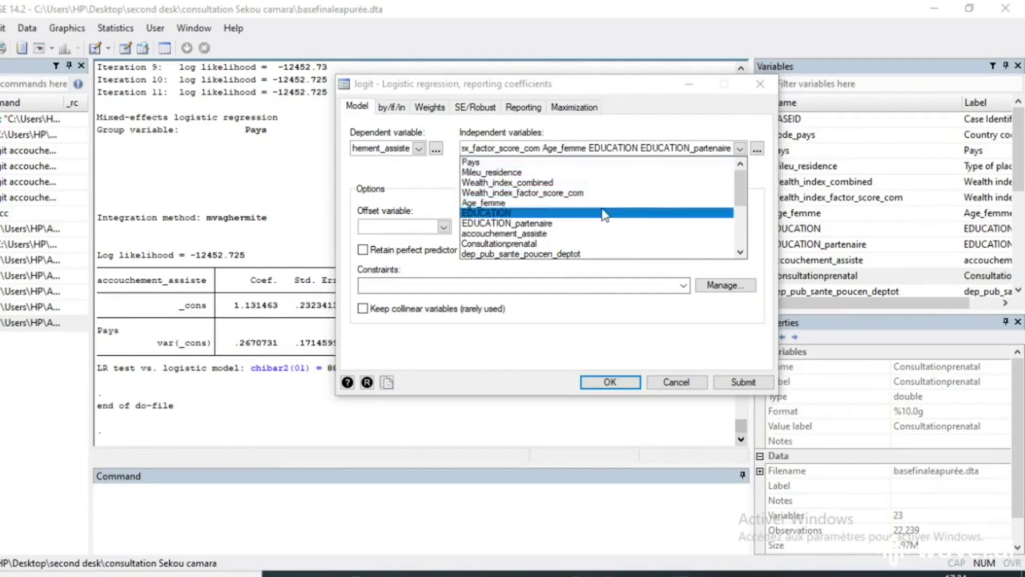
# - Prefix Mileu_residence, EDUCATION and EDUCATION_partenaire with i. as factor variables and run the regression, displaying its full output
pyautogui.click(514, 148)
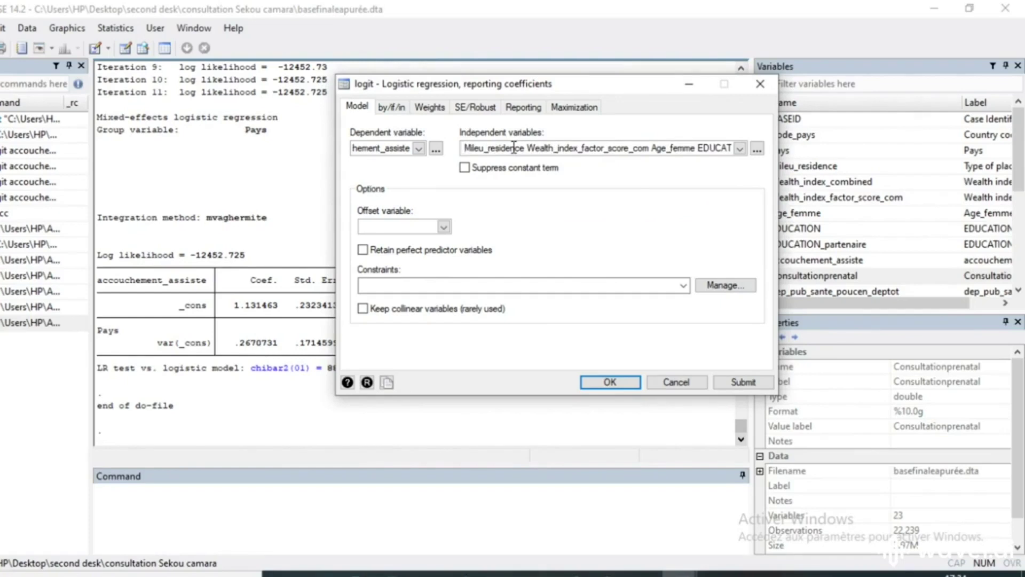
pyautogui.write('i.')
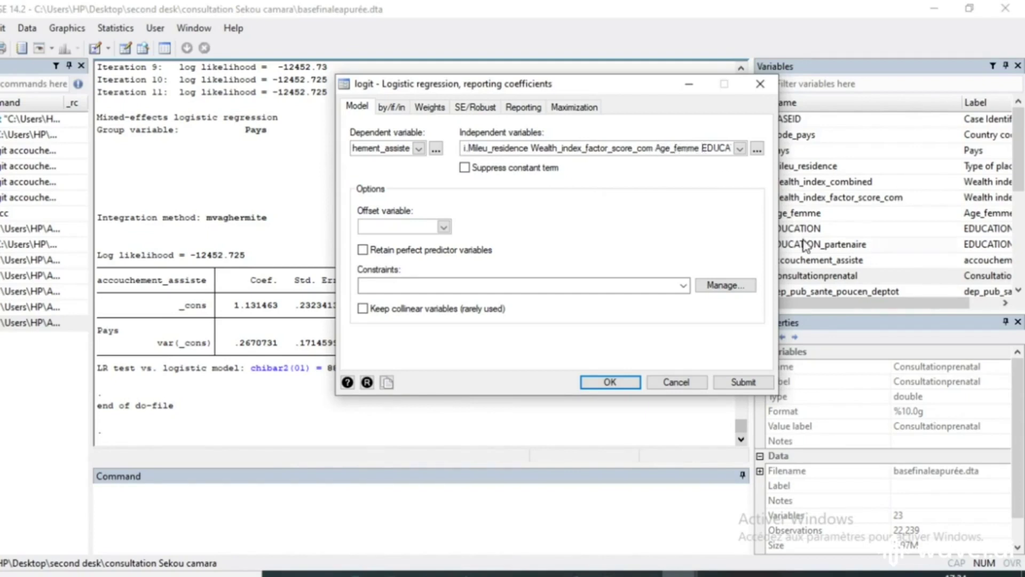
pyautogui.write('i.')
pyautogui.press('End')
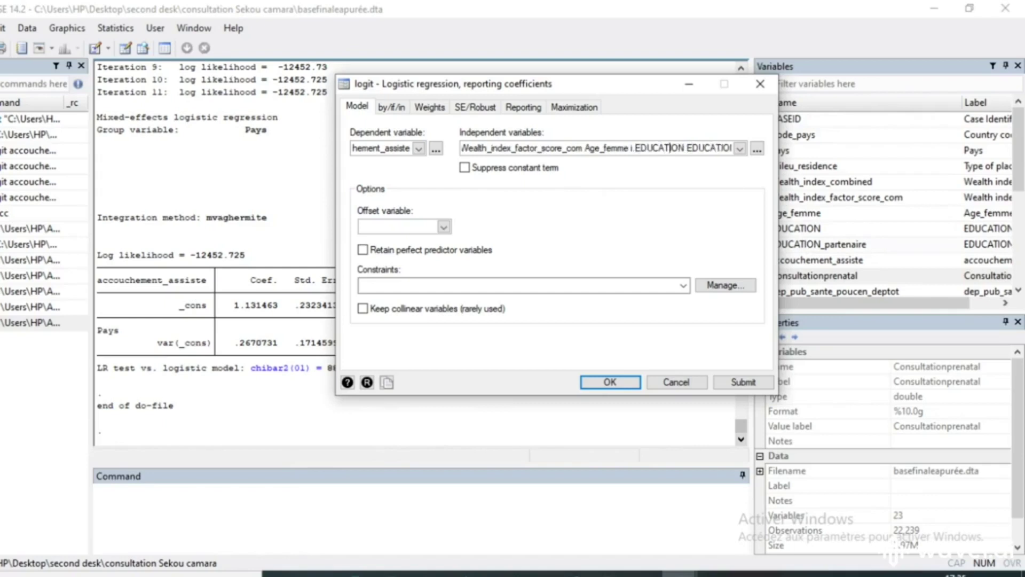
pyautogui.press('Right')
pyautogui.press('Right')
pyautogui.hotkey('ctrl', 'Left')
pyautogui.write('i.')
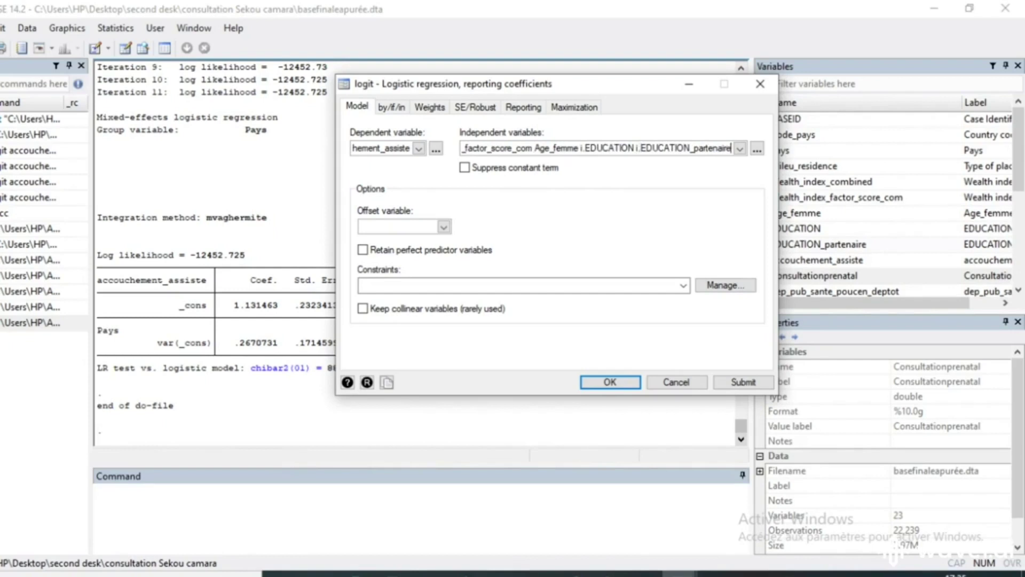
pyautogui.press('Return')
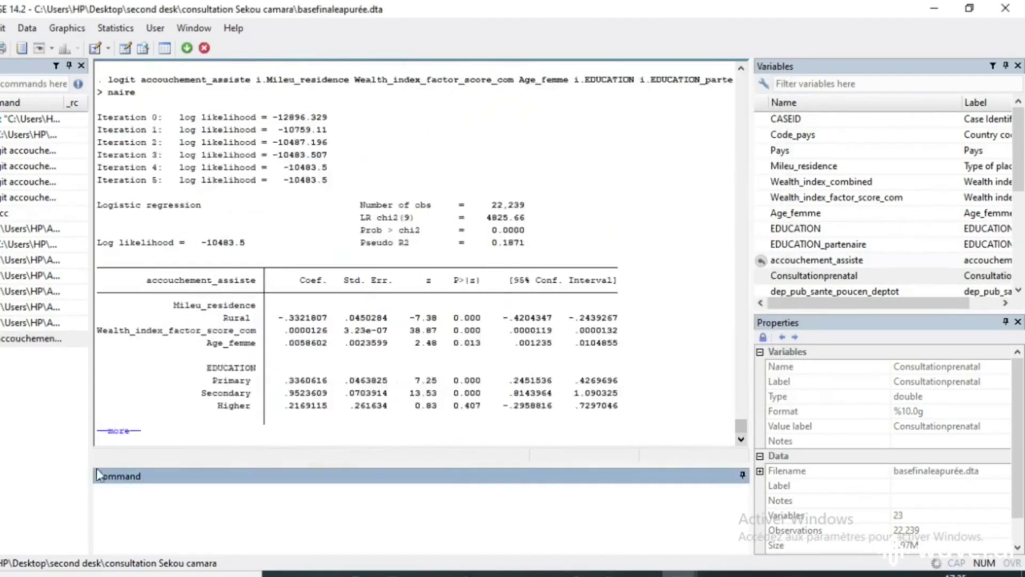
pyautogui.click(122, 431)
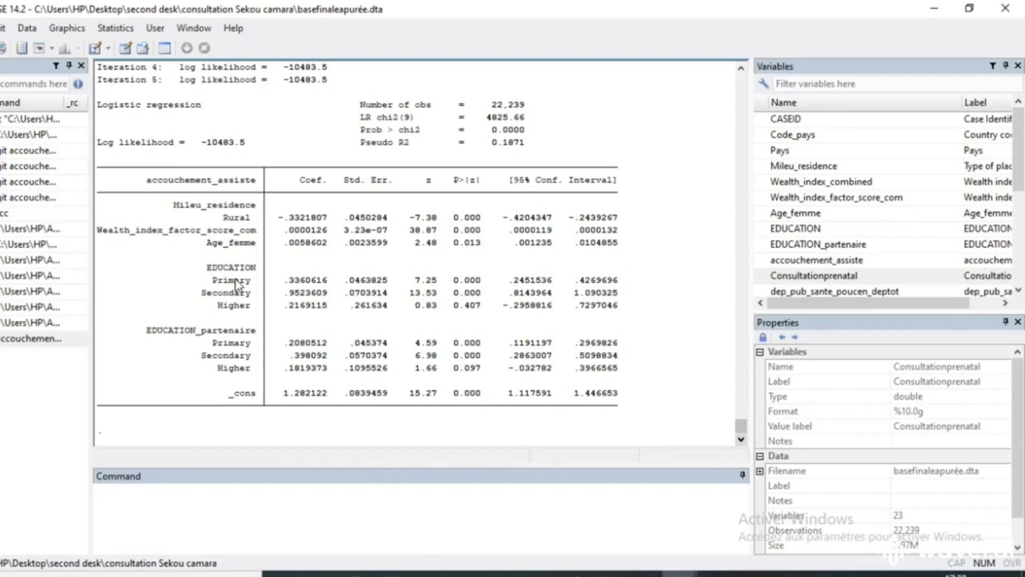
# - Tabulate EDUCATION with the command tab( EDUCATION) and compare its categories with those in the regression table
pyautogui.click(189, 494)
pyautogui.write('tab')
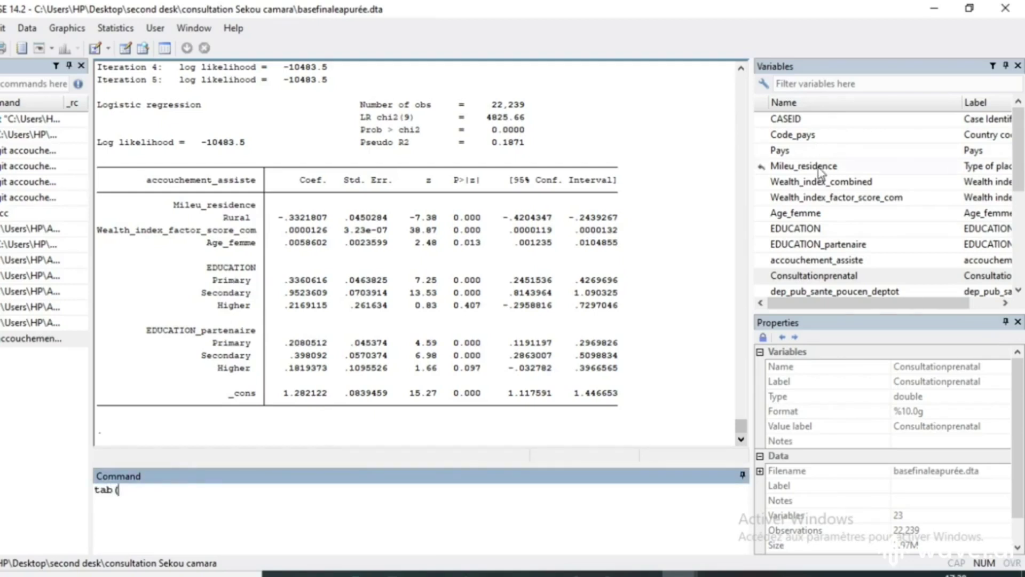
pyautogui.write(' (')
pyautogui.click(808, 230)
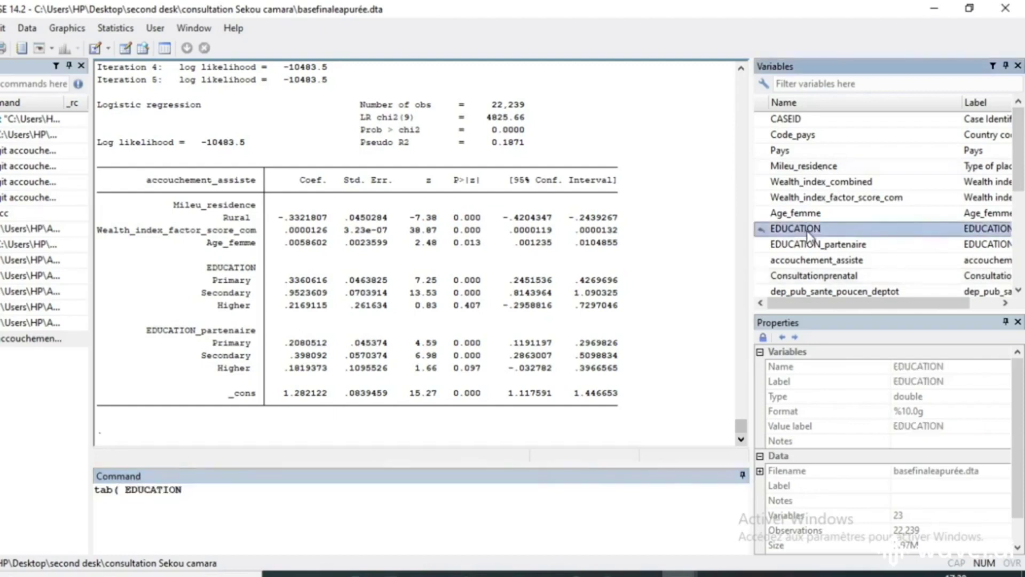
pyautogui.write(')')
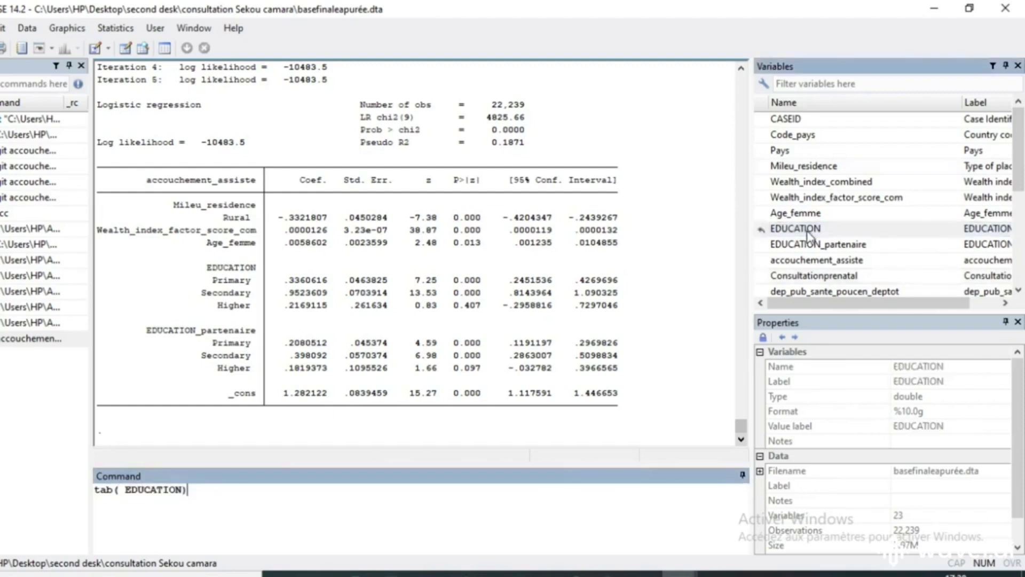
pyautogui.press('Return')
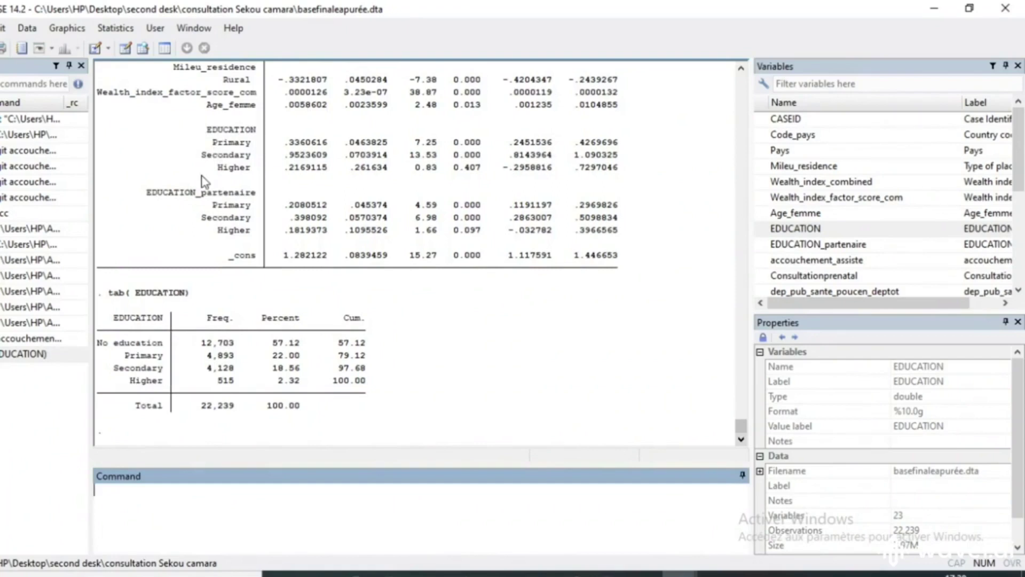
pyautogui.scroll(2, 102, 352)
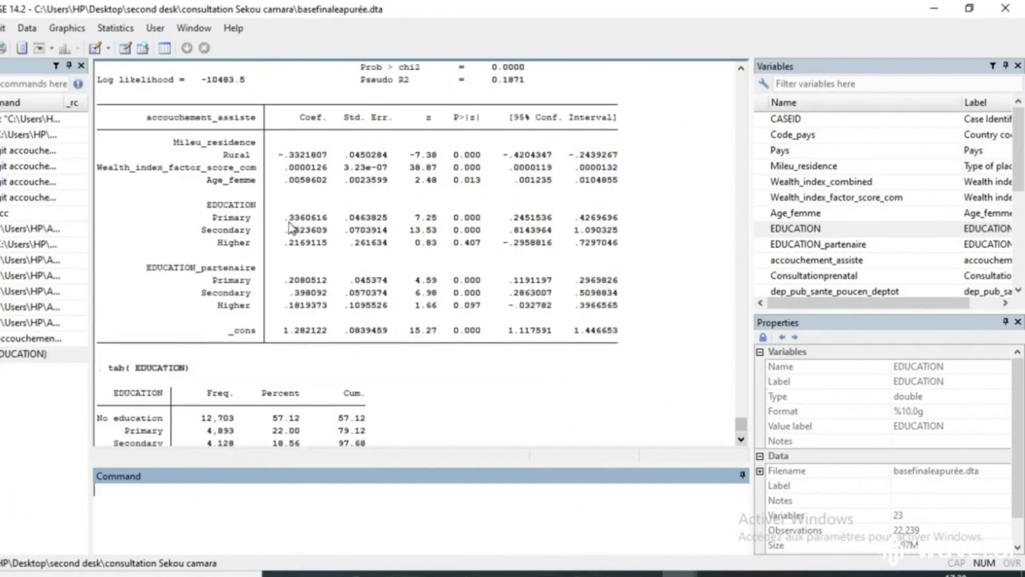
pyautogui.scroll(-2, 302, 230)
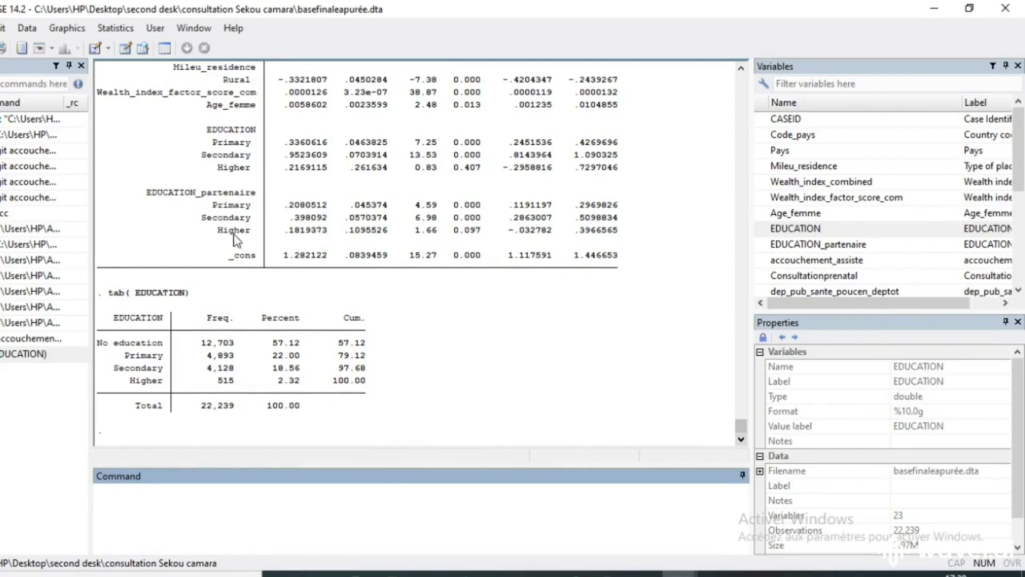
pyautogui.scroll(2, 502, 256)
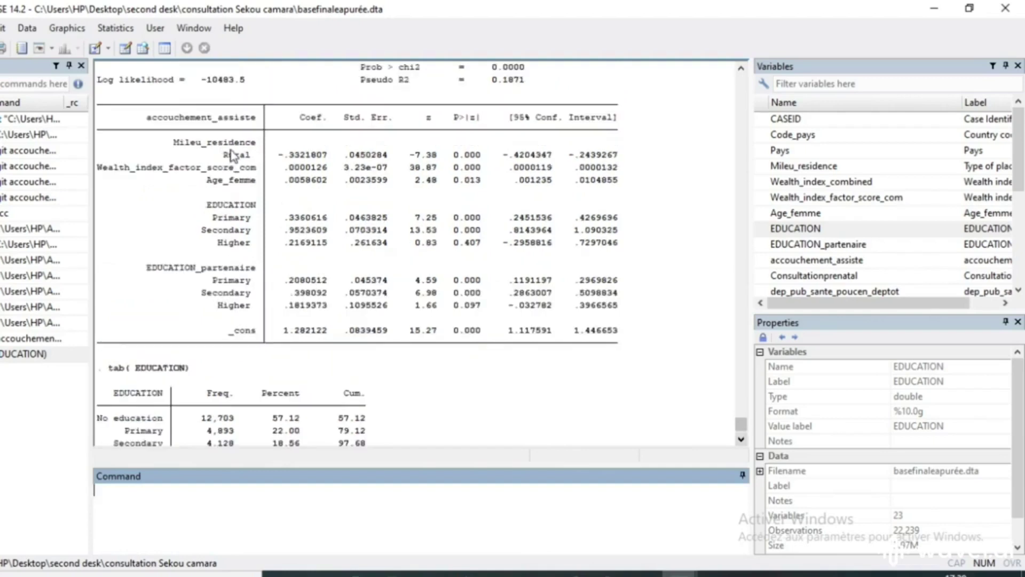
# - Set up a logistic regression reporting odds ratios with accouchement_assiste as the dependent variable
pyautogui.click(118, 29)
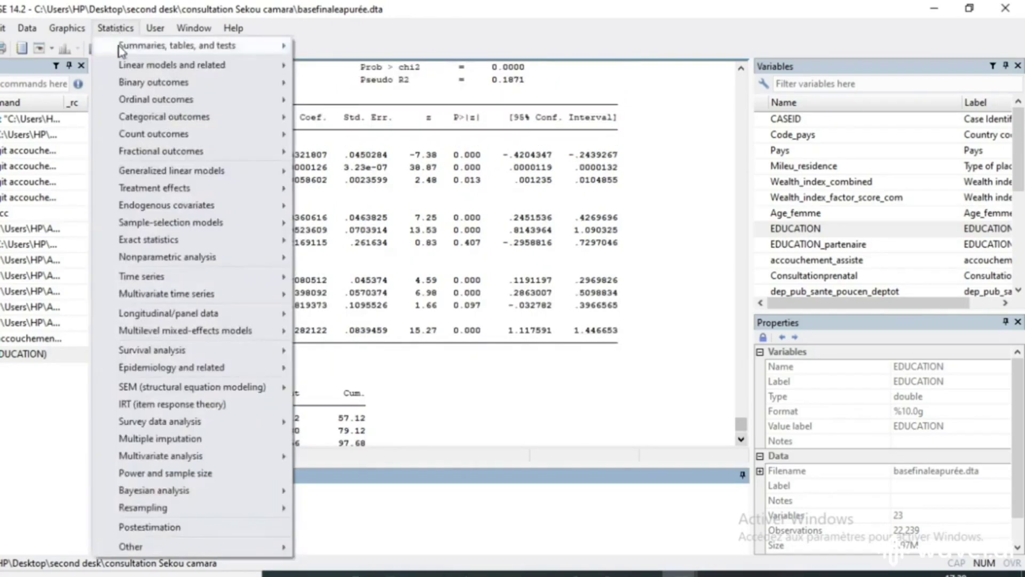
pyautogui.moveTo(133, 84)
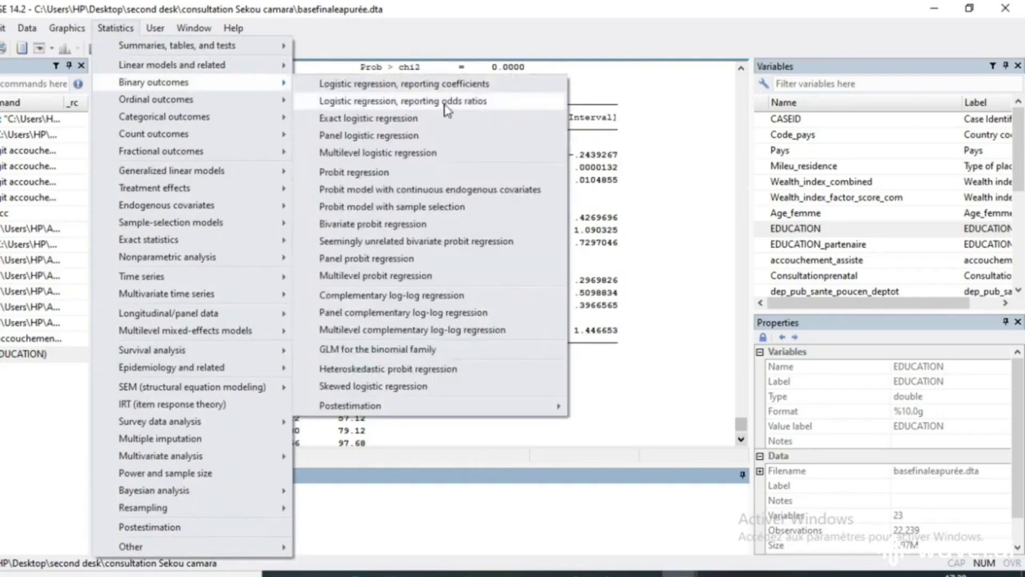
pyautogui.click(468, 102)
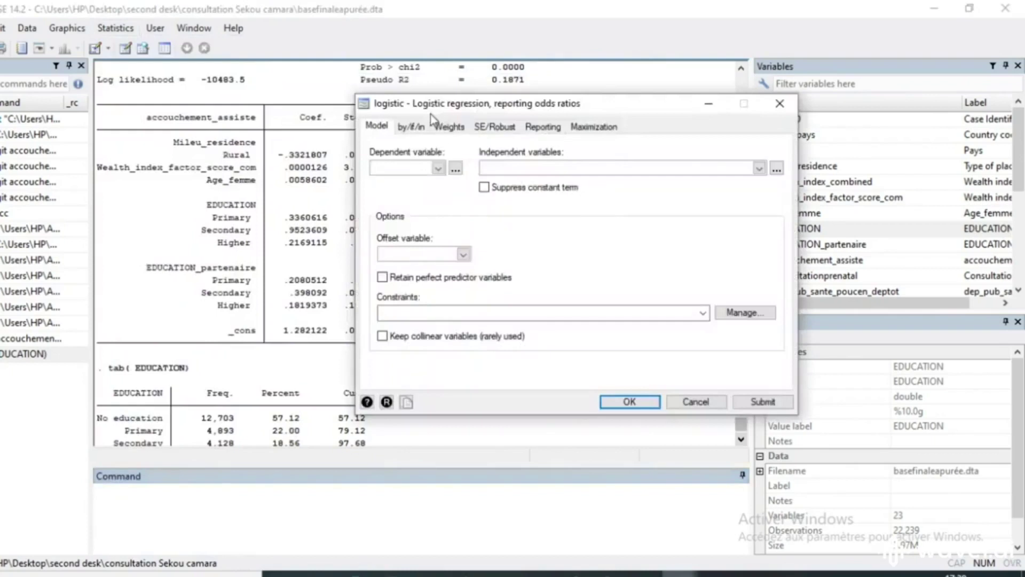
pyautogui.click(438, 168)
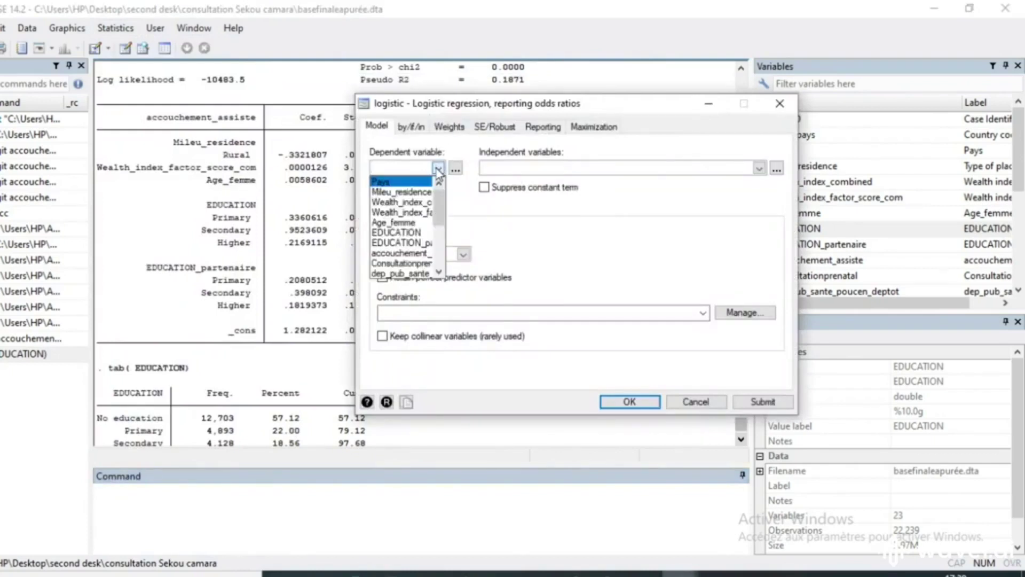
pyautogui.click(400, 253)
# - Add Mileu_residence as an independent variable of the odds-ratio model, prefixed with i. as a factor variable
pyautogui.click(513, 169)
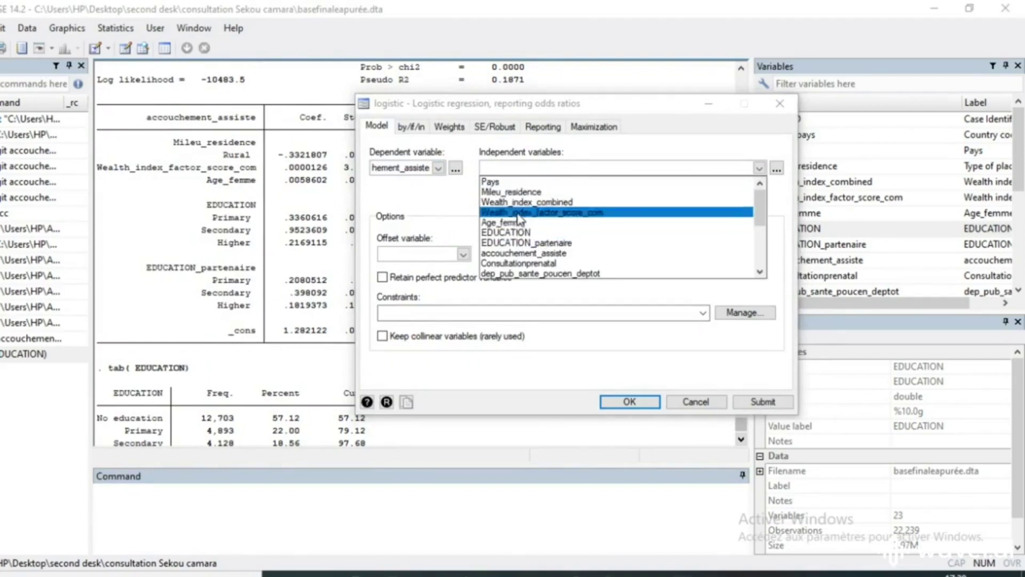
pyautogui.click(515, 193)
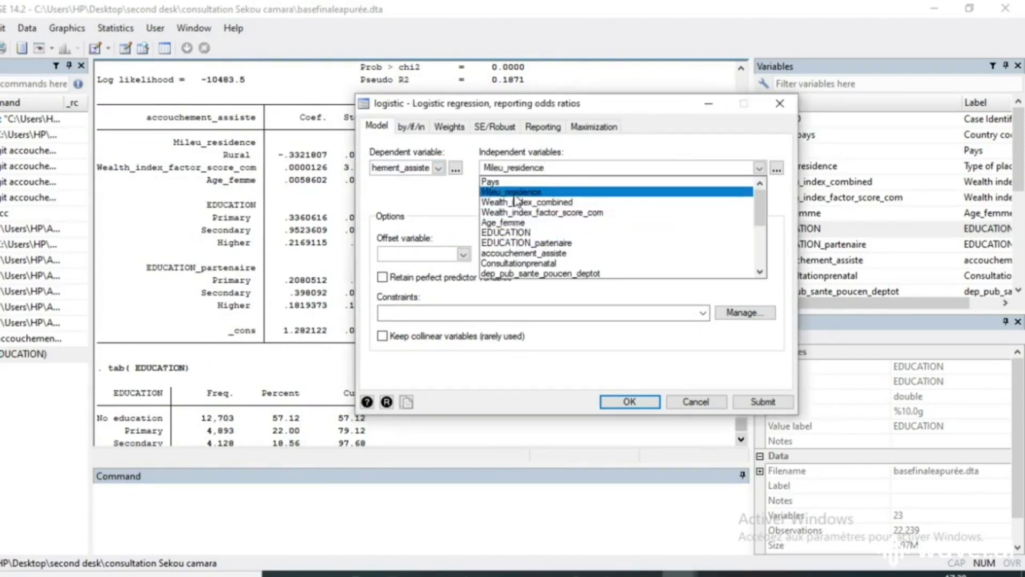
pyautogui.click(485, 167)
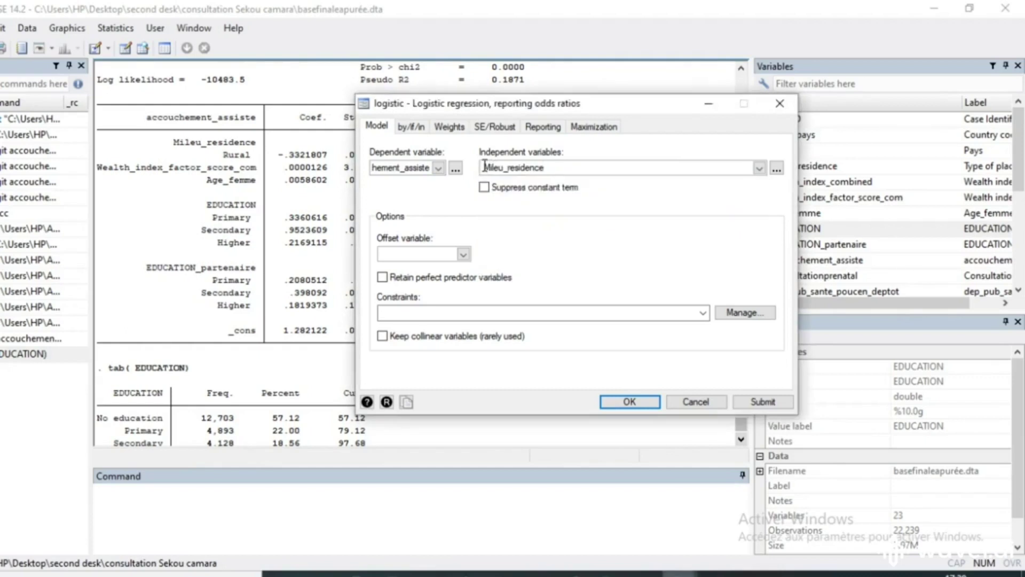
pyautogui.write('i.')
pyautogui.click(558, 167)
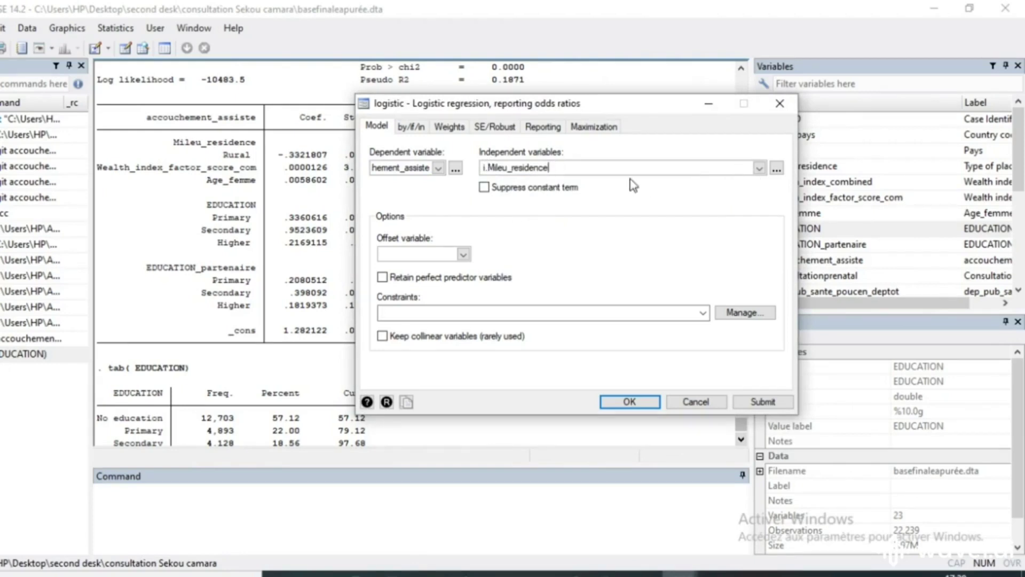
# - Add Wealth_index_combined to the independent variables after i.Mileu_residence
pyautogui.click(759, 168)
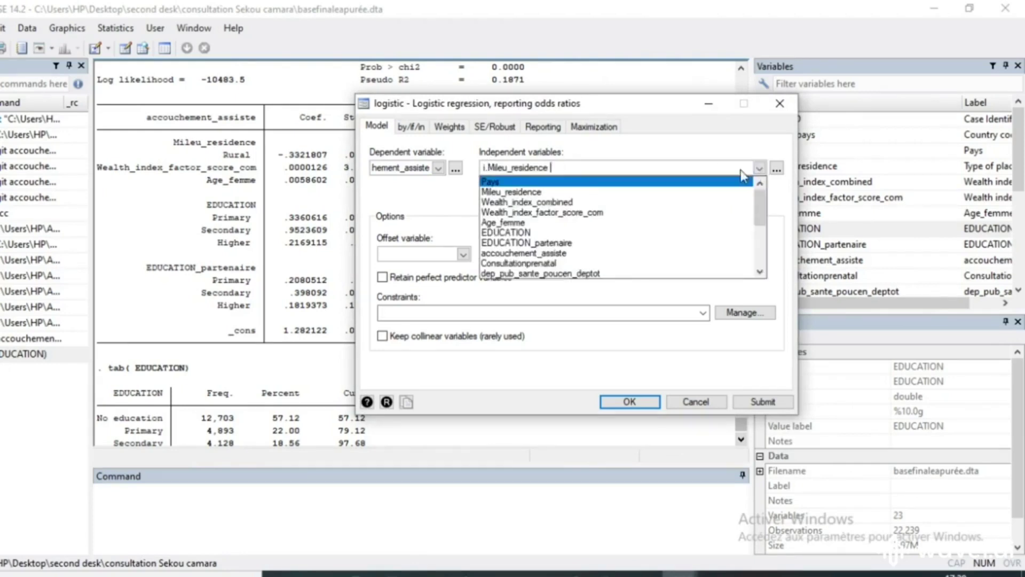
pyautogui.click(522, 202)
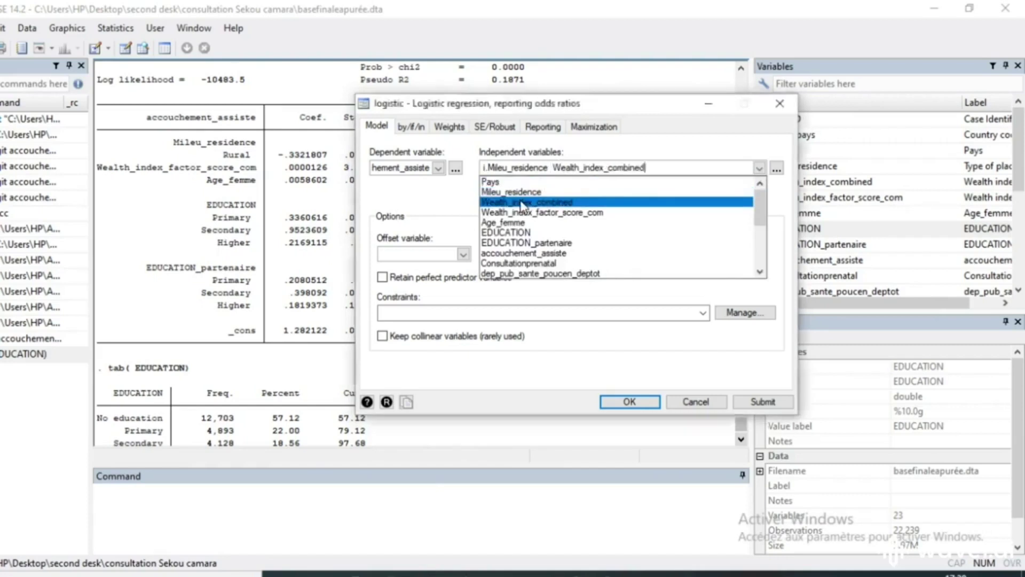
pyautogui.click(759, 168)
pyautogui.click(759, 170)
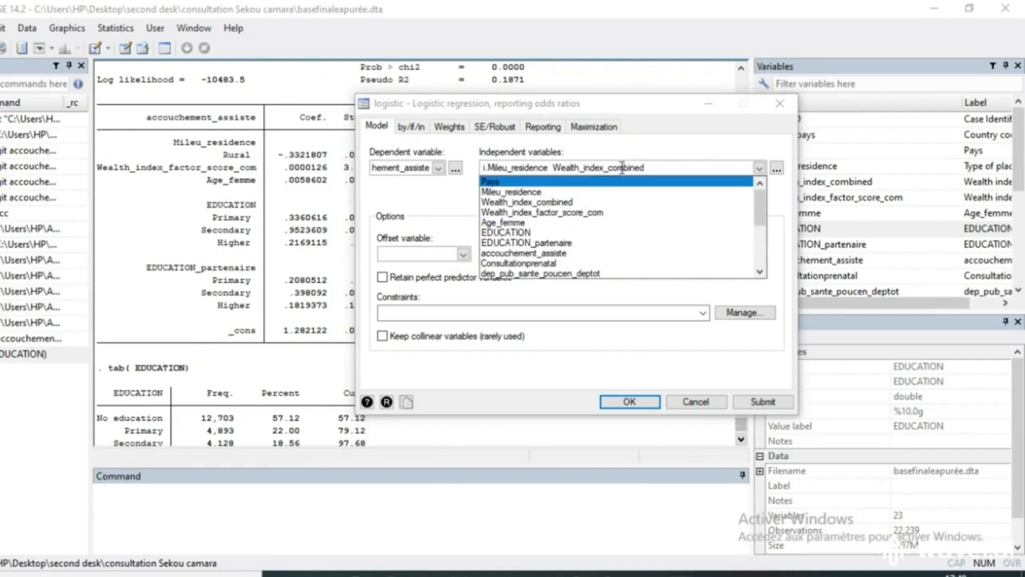
# - Replace Wealth_index_combined with Wealth_index_factor_score_com in the independent variables of the odds-ratio model
pyautogui.click(565, 168)
pyautogui.moveTo(554, 169); pyautogui.dragTo(723, 181)
pyautogui.click(759, 168)
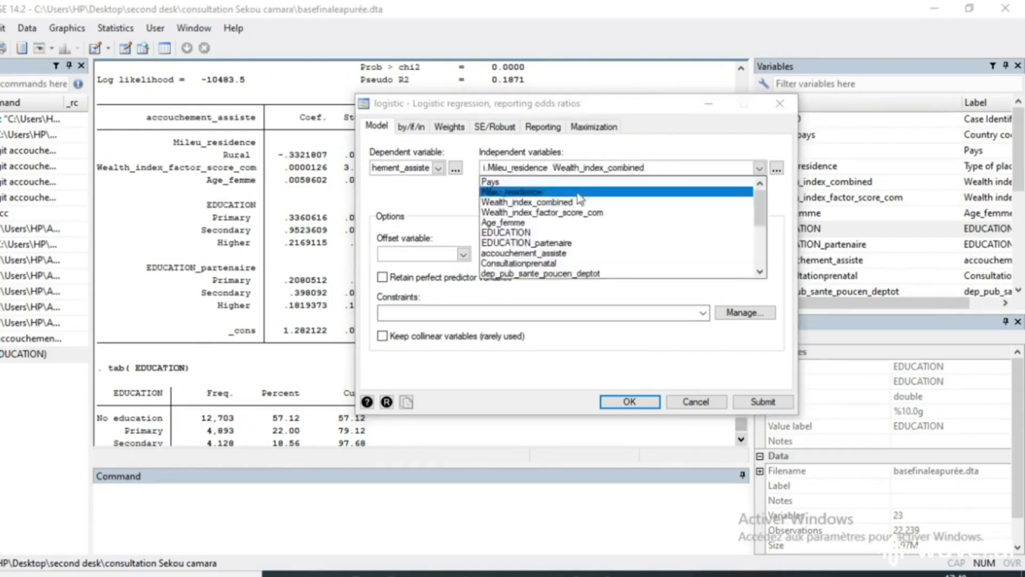
pyautogui.click(654, 168)
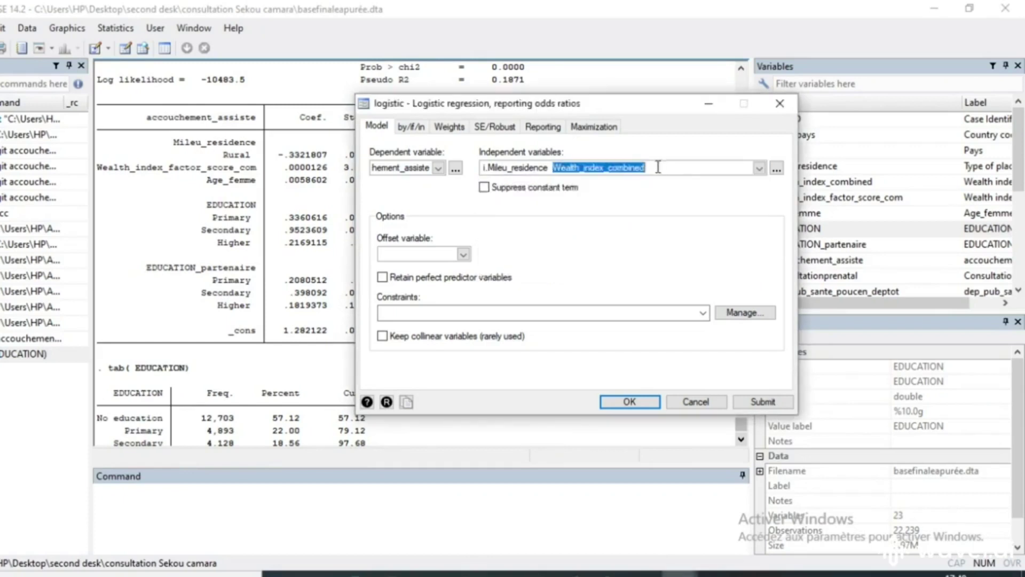
pyautogui.press('BackSpace')
pyautogui.click(758, 169)
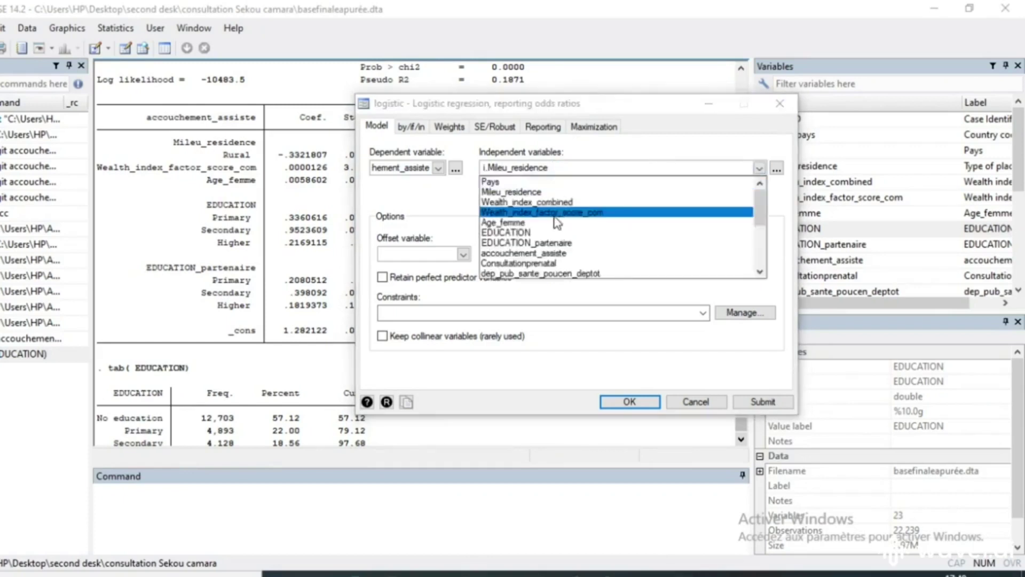
pyautogui.click(550, 212)
# - Add Age_femme and then EDUCATION, prefixed with i. as a factor variable, to the independent variables
pyautogui.click(759, 169)
pyautogui.click(759, 169)
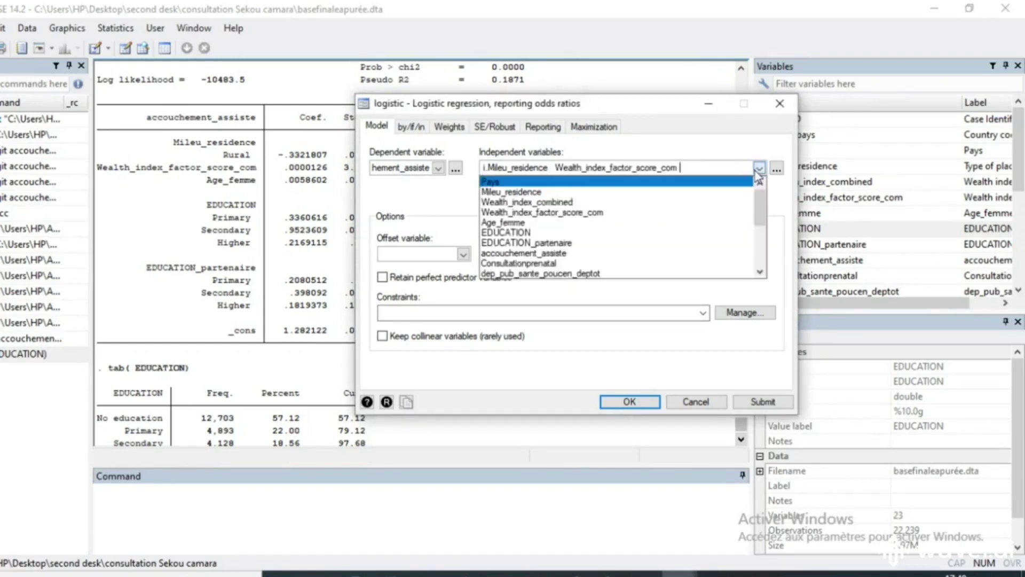
pyautogui.click(526, 222)
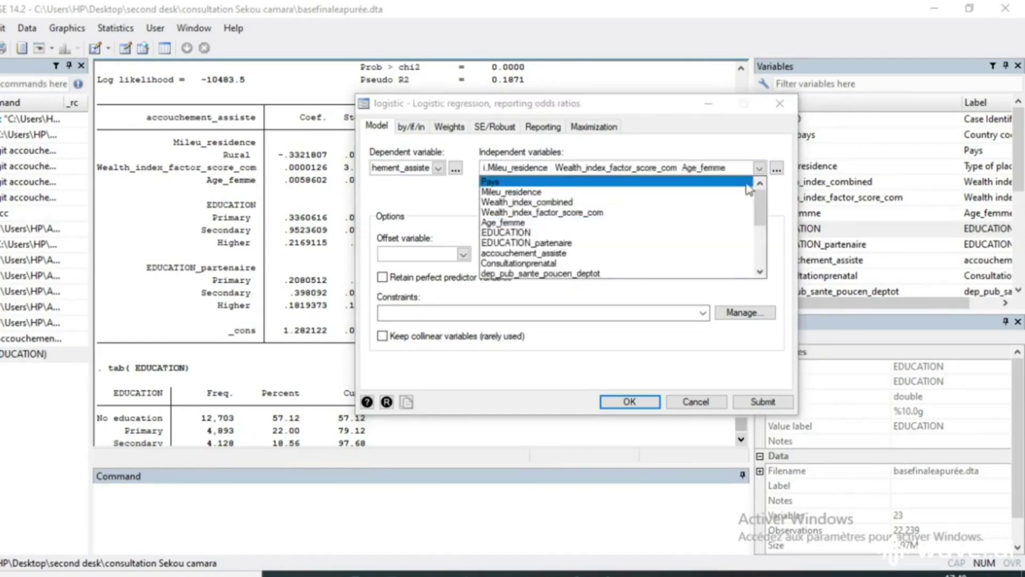
pyautogui.click(759, 169)
pyautogui.write('i.')
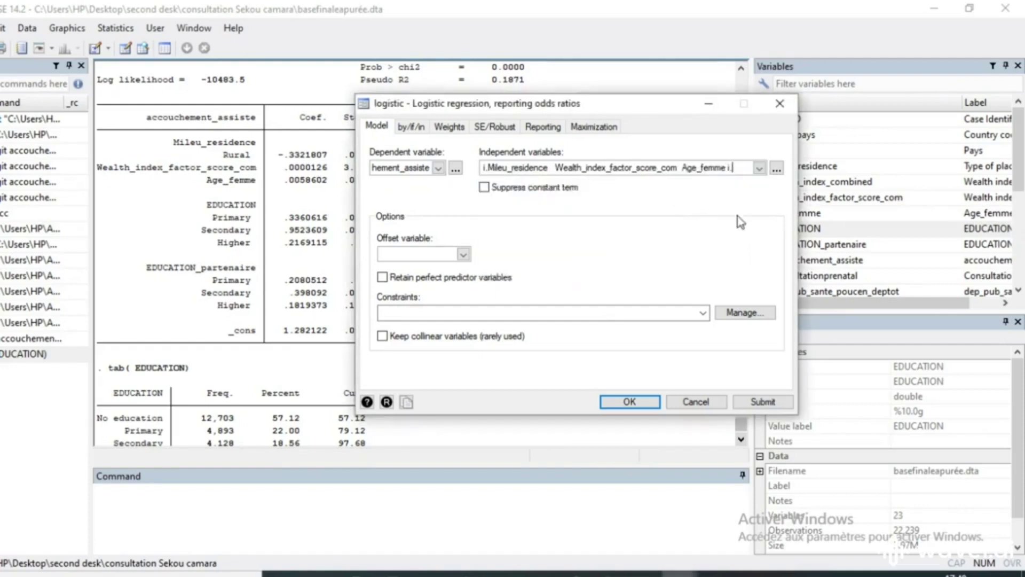
pyautogui.click(759, 169)
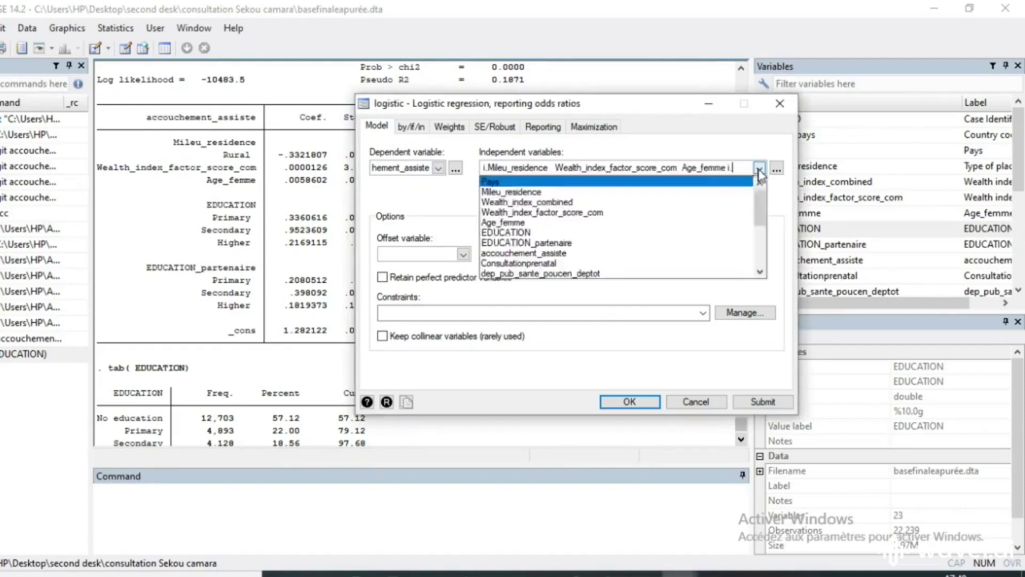
pyautogui.click(533, 234)
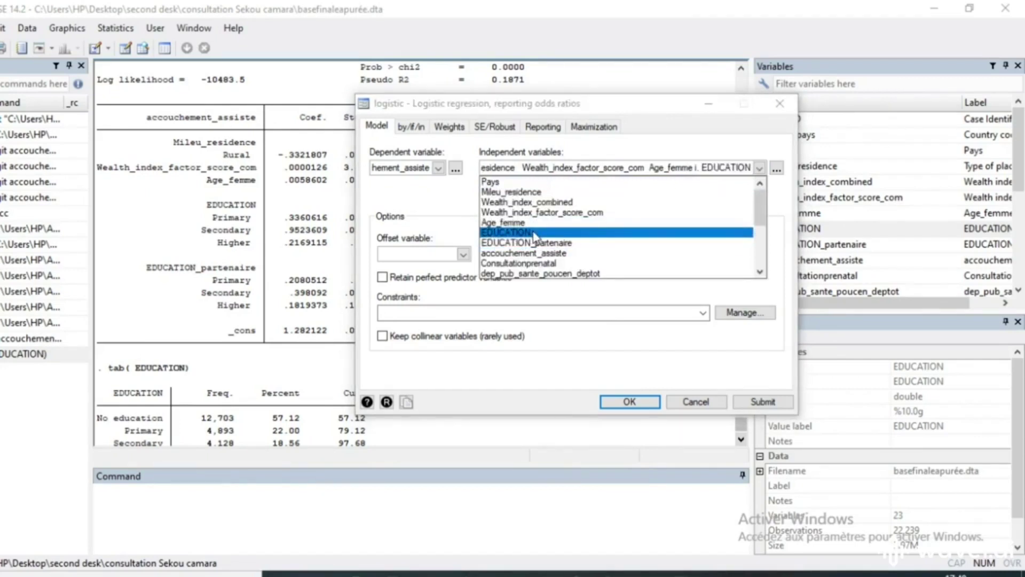
# - Try to run the odds-ratio model with an additional i entered after EDUCATION in the independent variables
pyautogui.click(753, 170)
pyautogui.write('i')
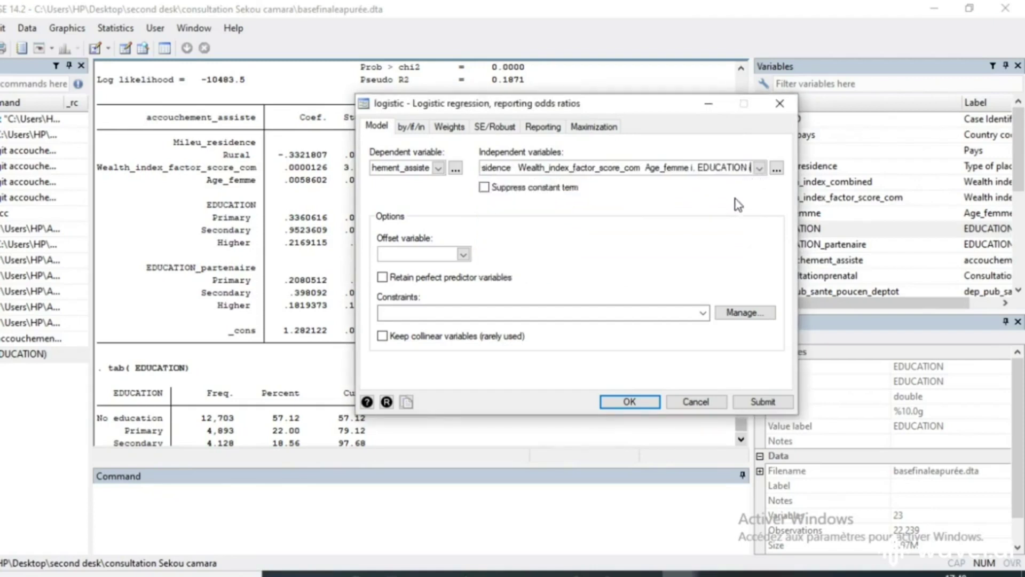
pyautogui.press('Return')
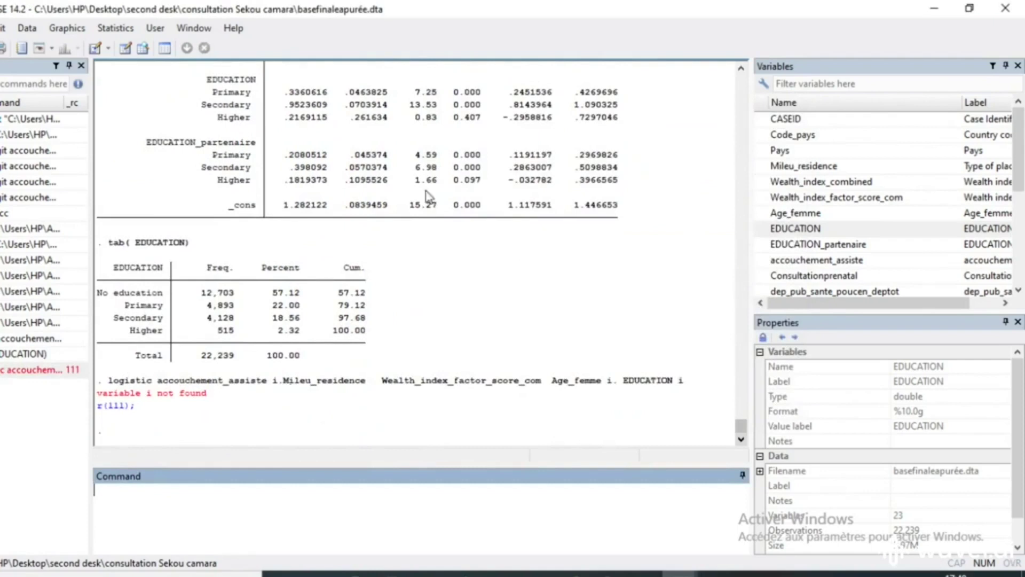
# - Reopen the odds-ratio logistic regression setup and complete the trailing i into the factor variable i. EDUCATION_partenaire
pyautogui.click(114, 27)
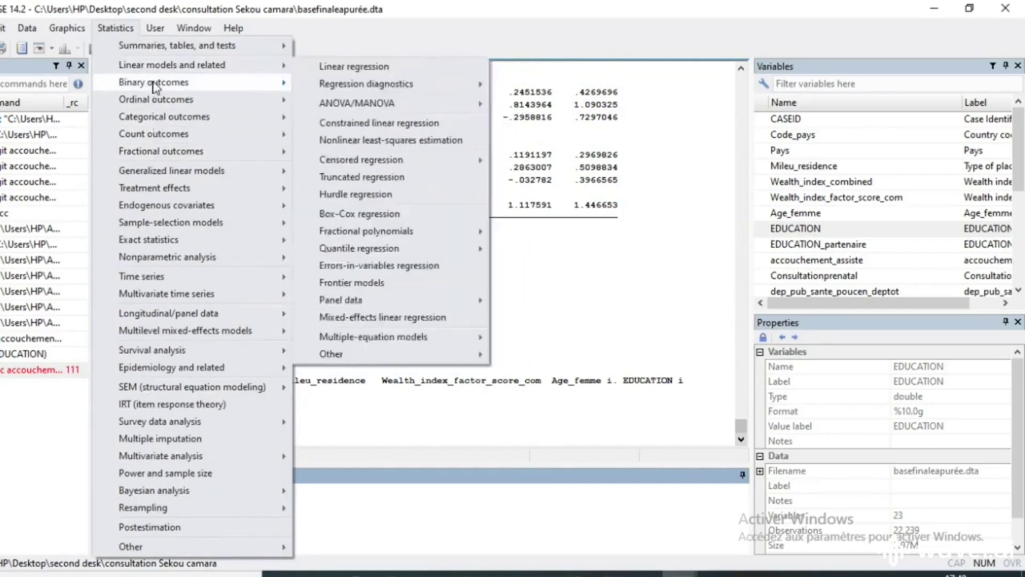
pyautogui.click(346, 103)
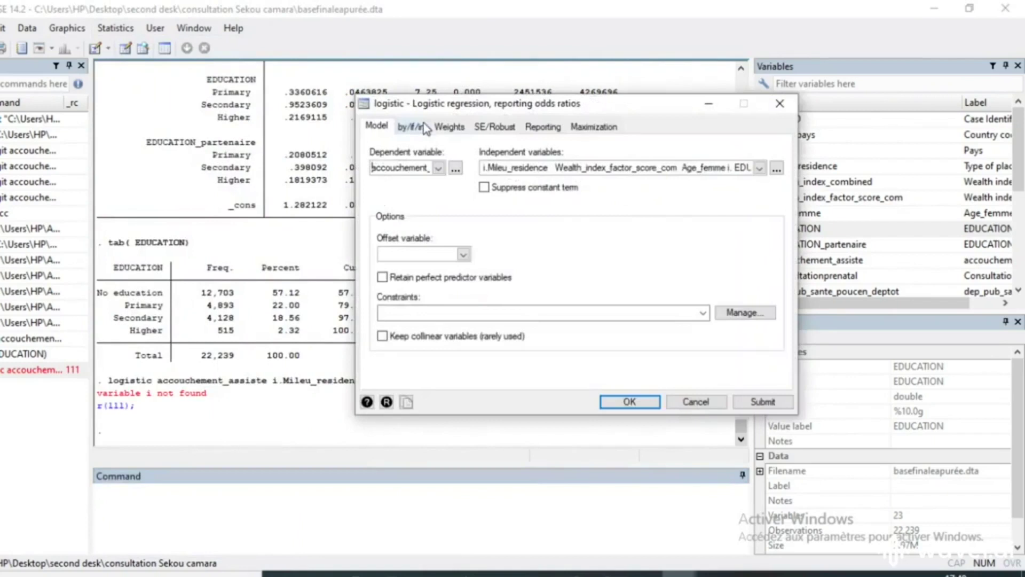
pyautogui.click(747, 166)
pyautogui.press('Right')
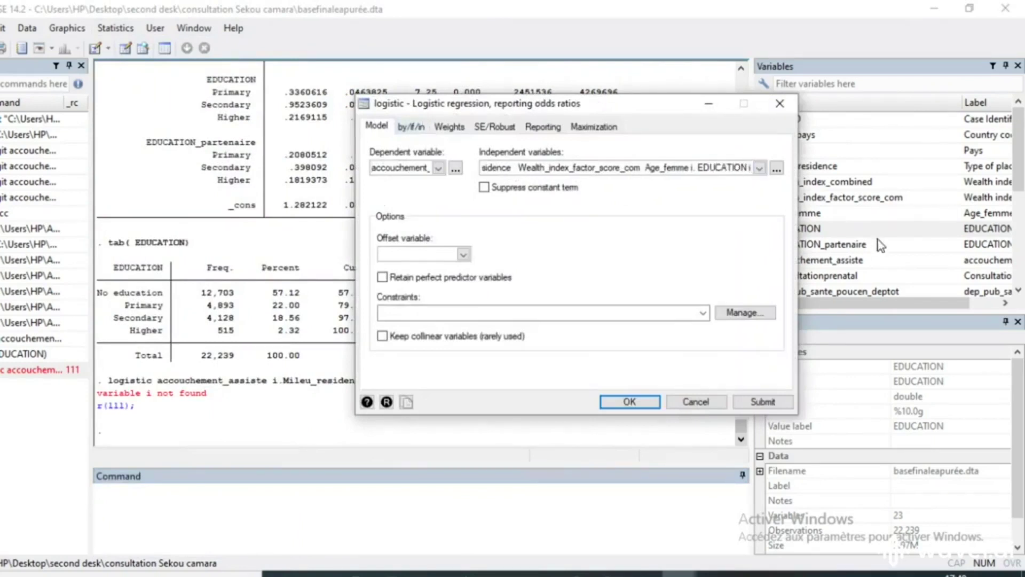
pyautogui.write('.')
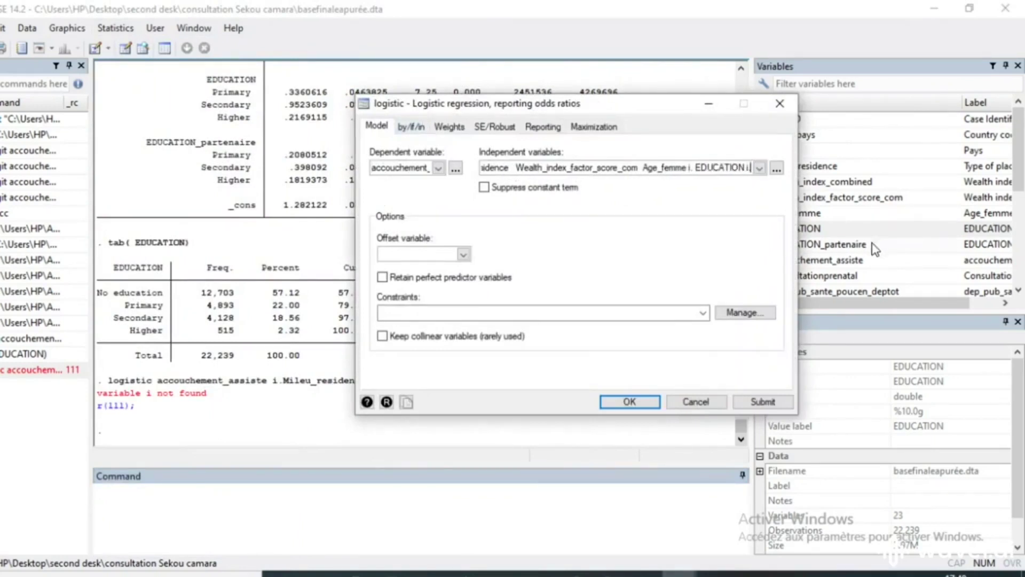
pyautogui.click(759, 168)
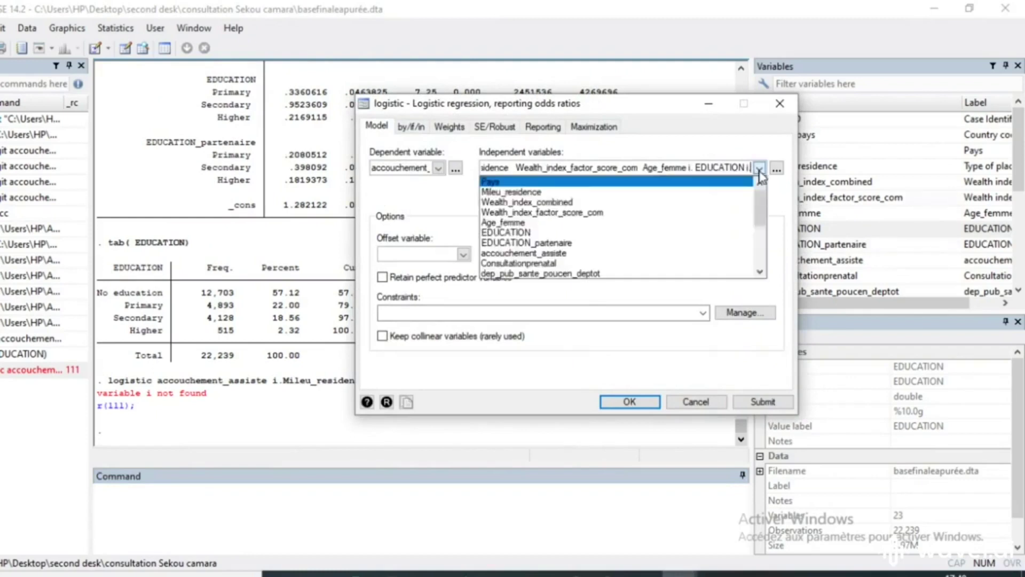
pyautogui.click(550, 245)
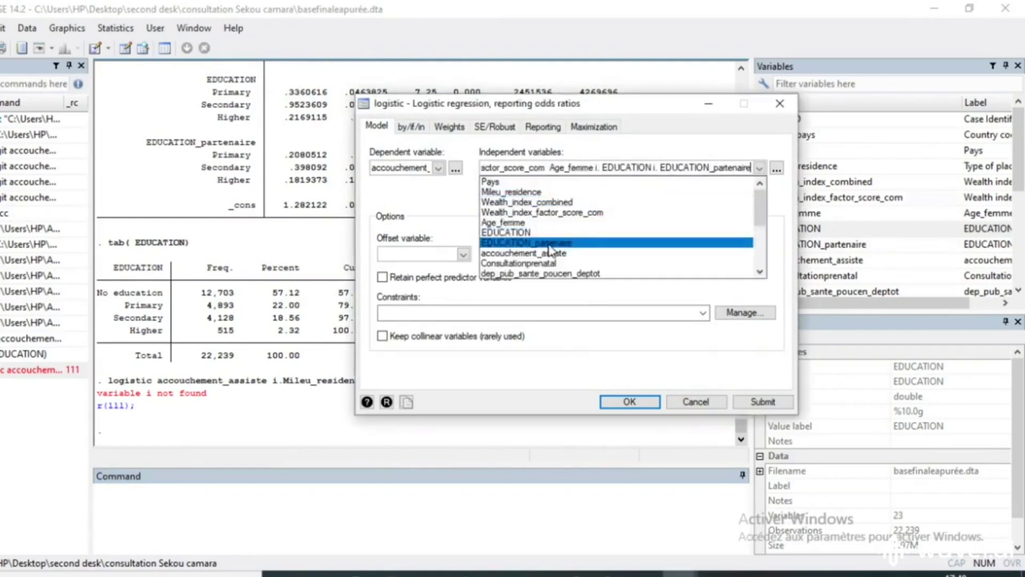
# - Run the odds-ratio logistic regression of accouchement_assiste and display the remaining output
pyautogui.click(633, 407)
pyautogui.click(630, 402)
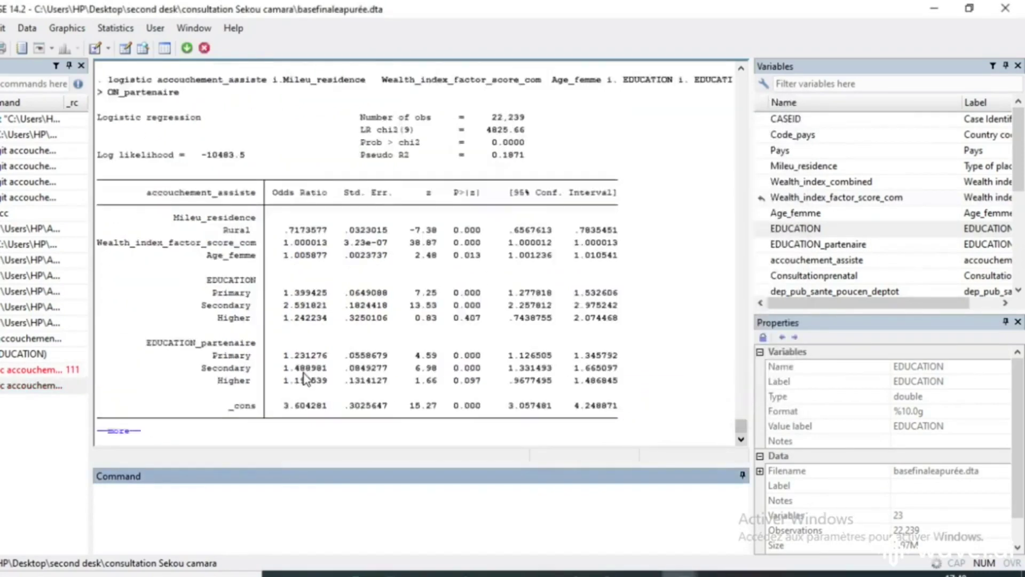
pyautogui.click(130, 434)
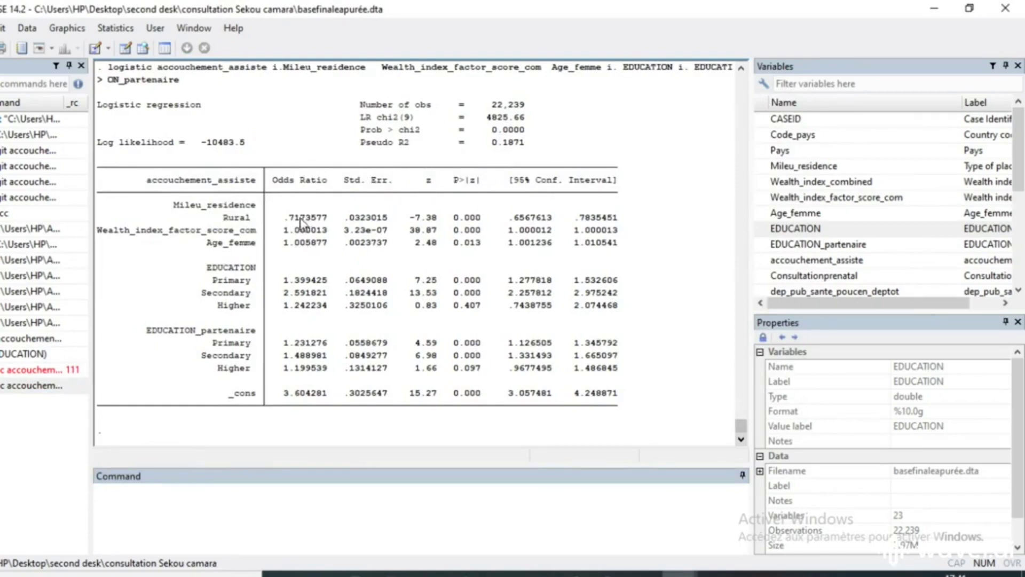
# - Compare the earlier coefficient table with the new odds ratios for residence, wealth, age and education
pyautogui.scroll(13, 299, 219)
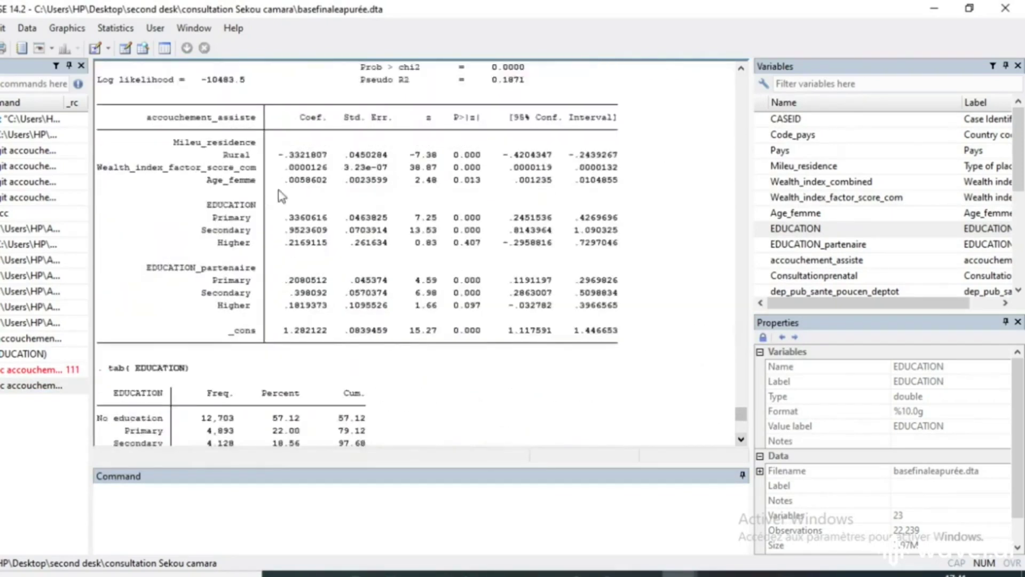
pyautogui.scroll(-13, 320, 161)
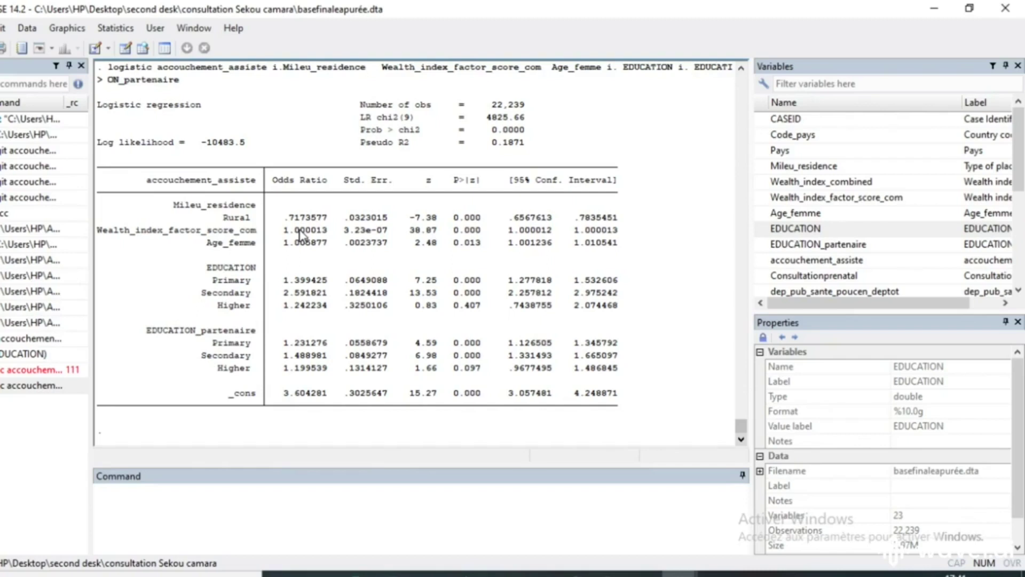
pyautogui.scroll(1, 303, 240)
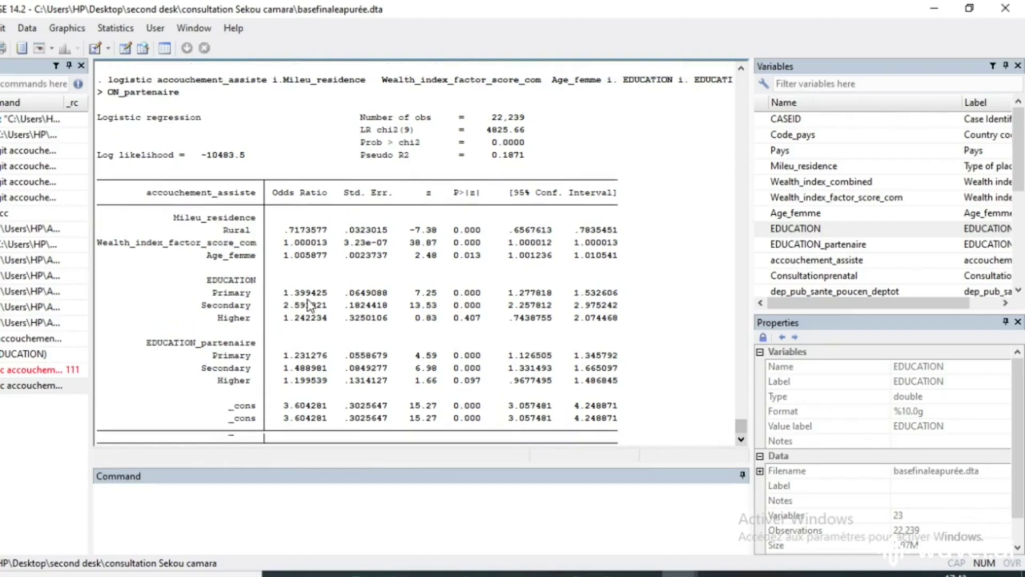
pyautogui.scroll(-1, 308, 305)
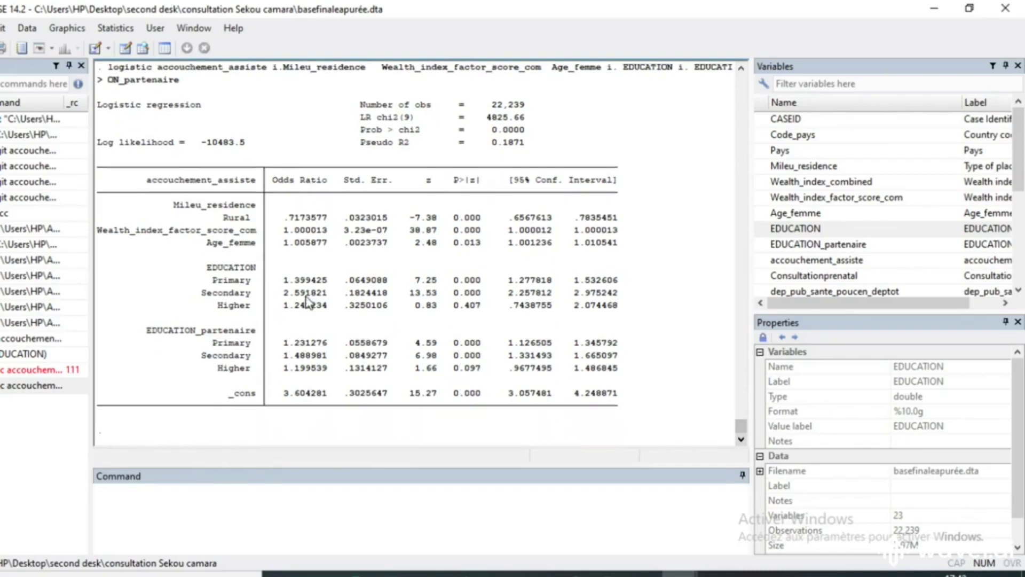